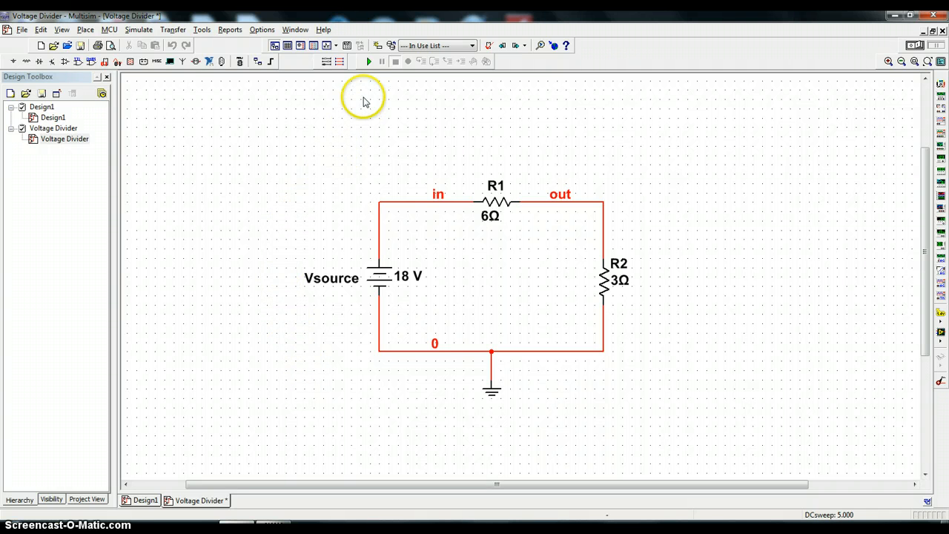
Step: Open a DC Sweep analysis and set the VSOURCE sweep to start at -15 V and stop at 15 V
left_click(336, 46)
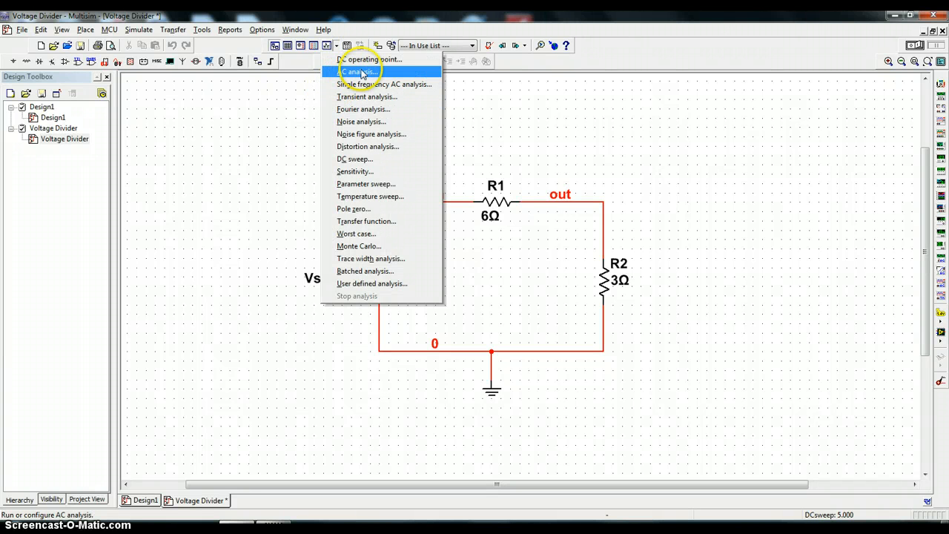
left_click(355, 160)
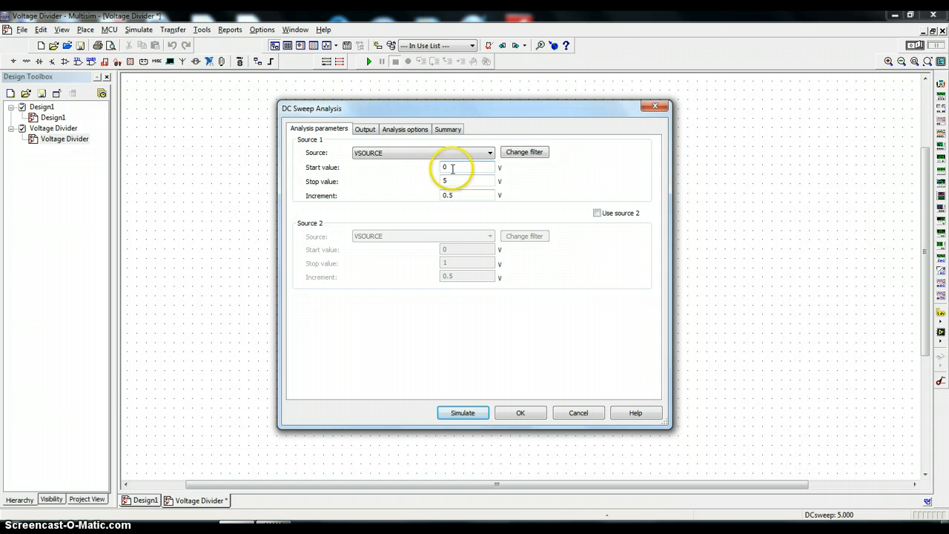
double_click(447, 167)
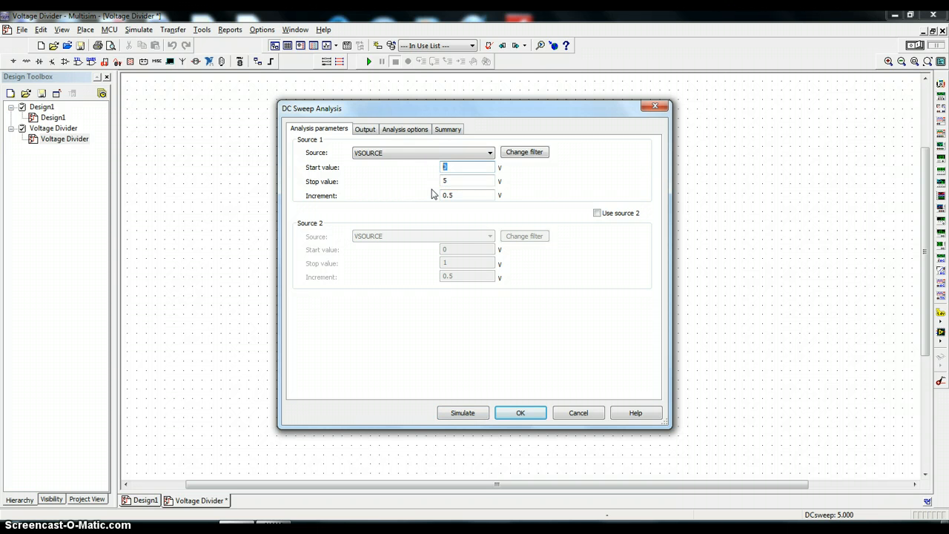
type("-15")
double_click(451, 183)
type("1")
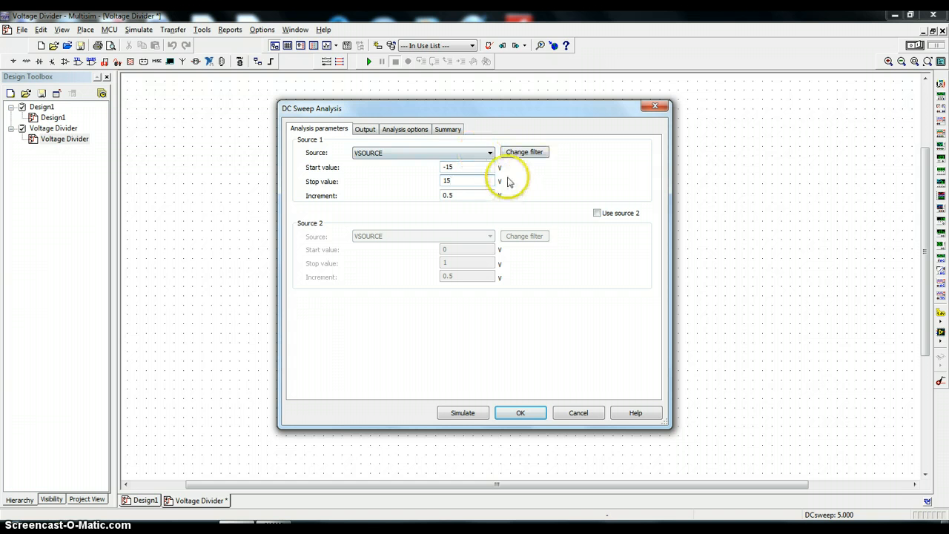
Step: Set the increment of the VSOURCE sweep to 0.1 V
left_click(457, 211)
left_click(454, 196)
left_click(456, 196)
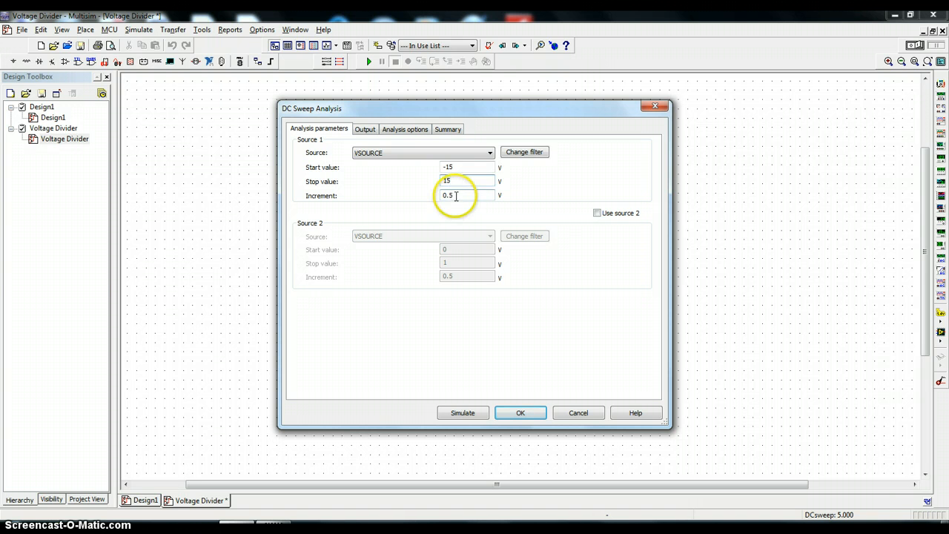
left_click_drag(456, 195, 449, 195)
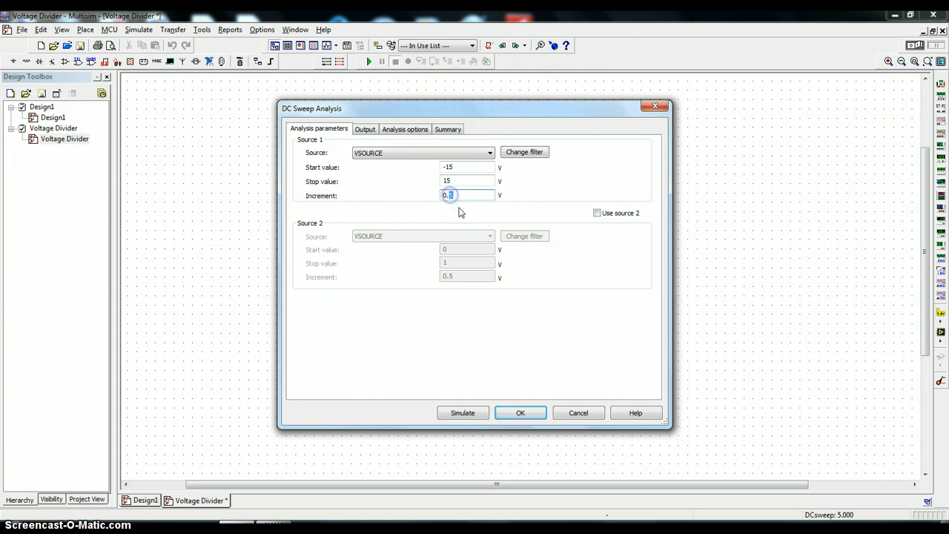
type("1")
left_click(472, 209)
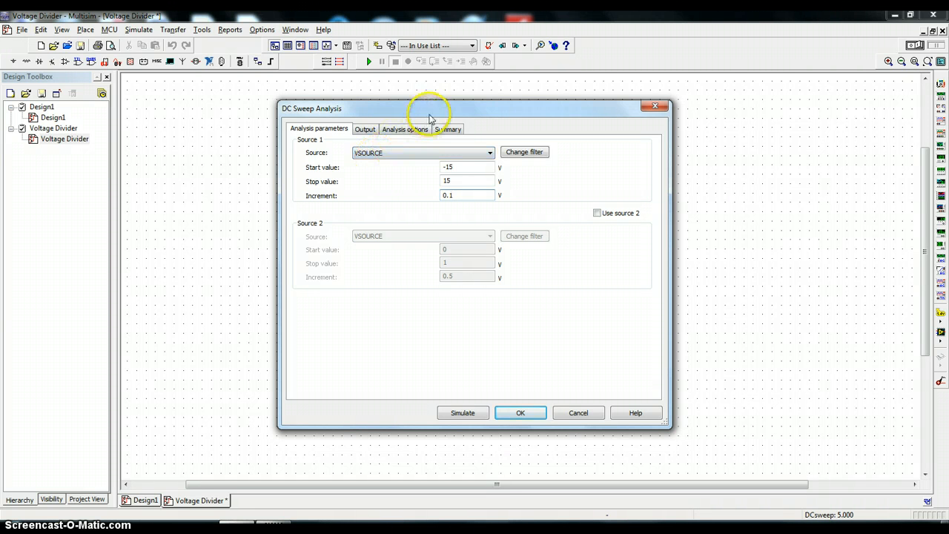
left_click_drag(428, 116, 640, 168)
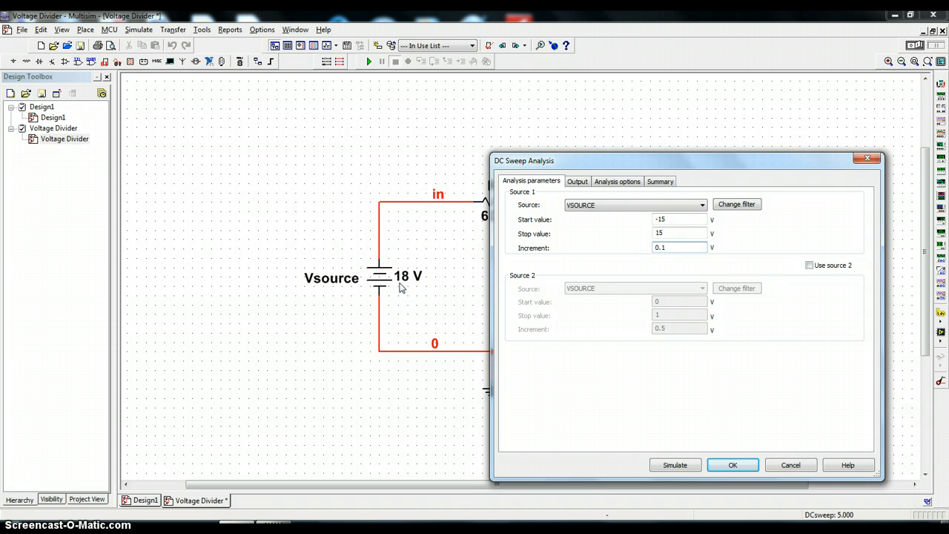
left_click(670, 221)
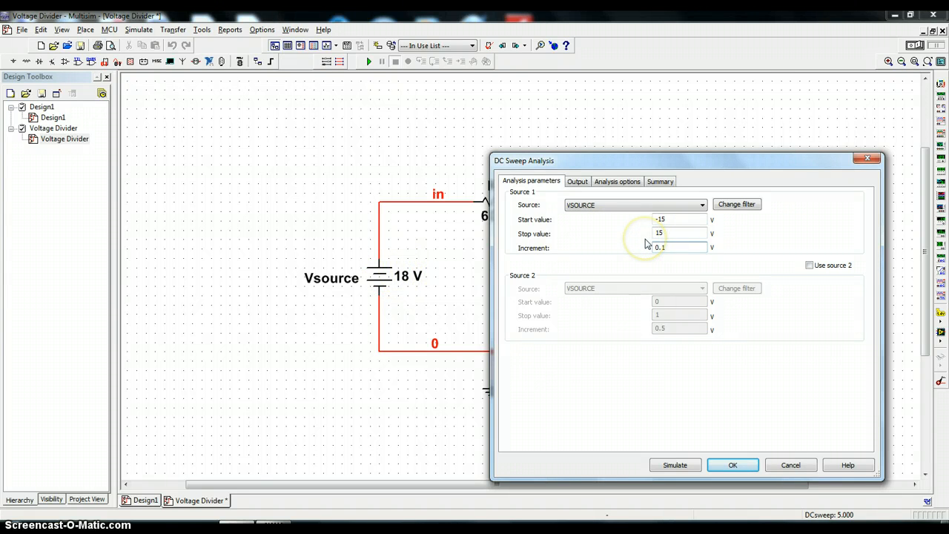
left_click_drag(647, 166, 490, 150)
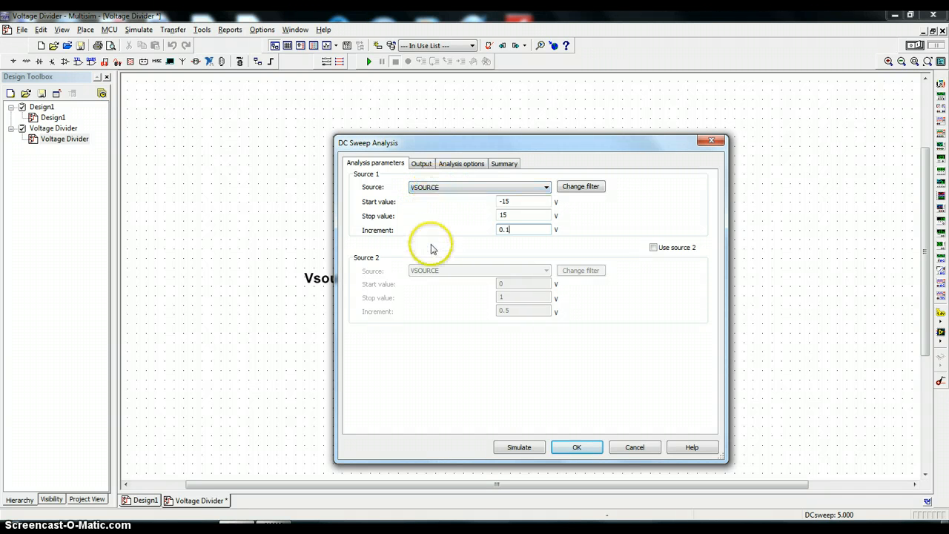
Step: Replace I(R1) with V(out) as the analysis output variable and run the DC sweep simulation
left_click(420, 165)
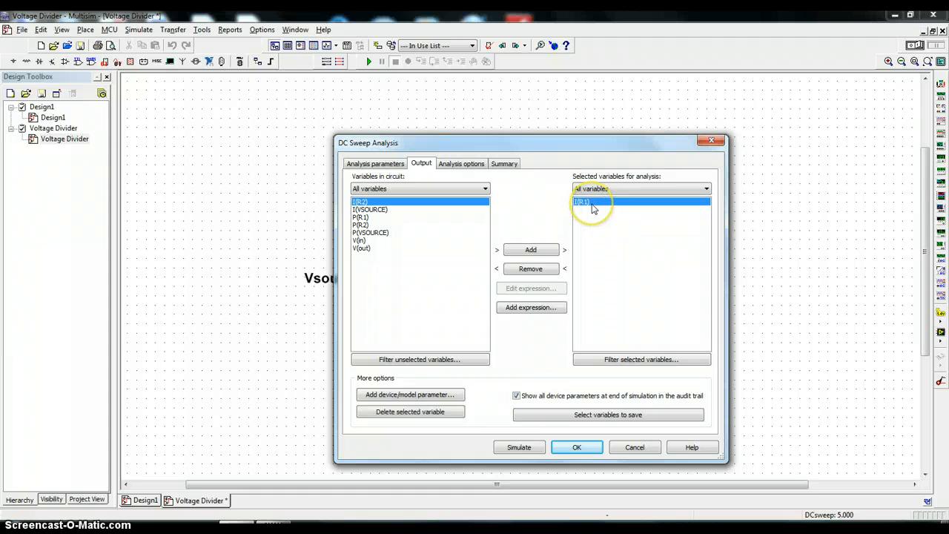
left_click(541, 272)
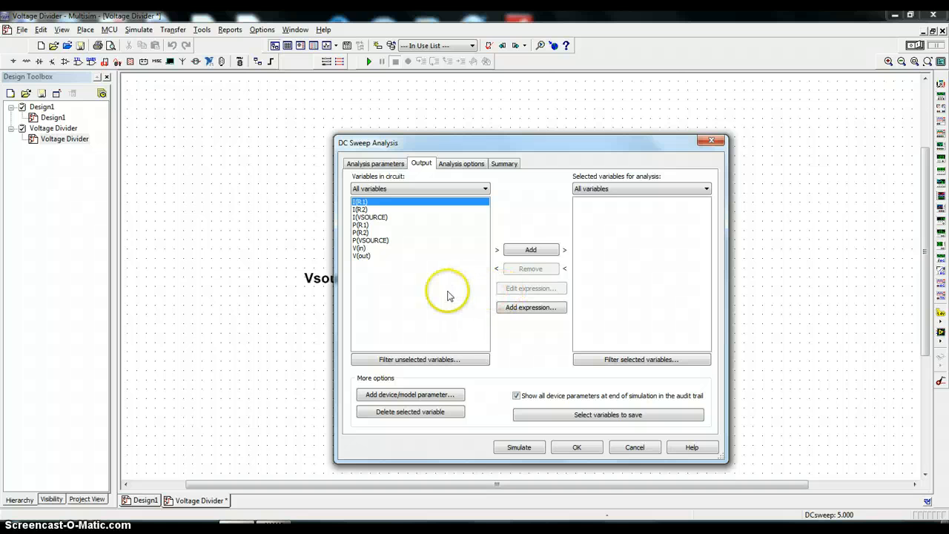
left_click(362, 256)
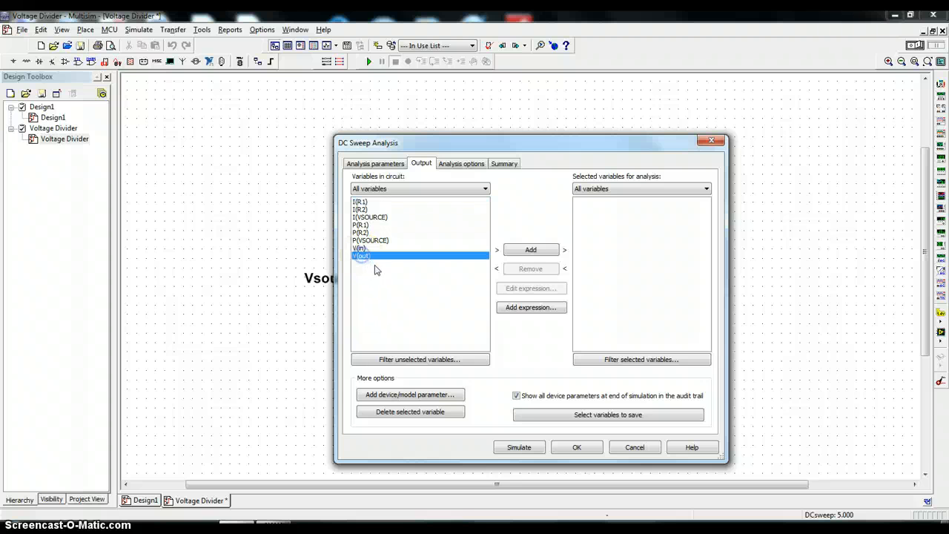
left_click(530, 252)
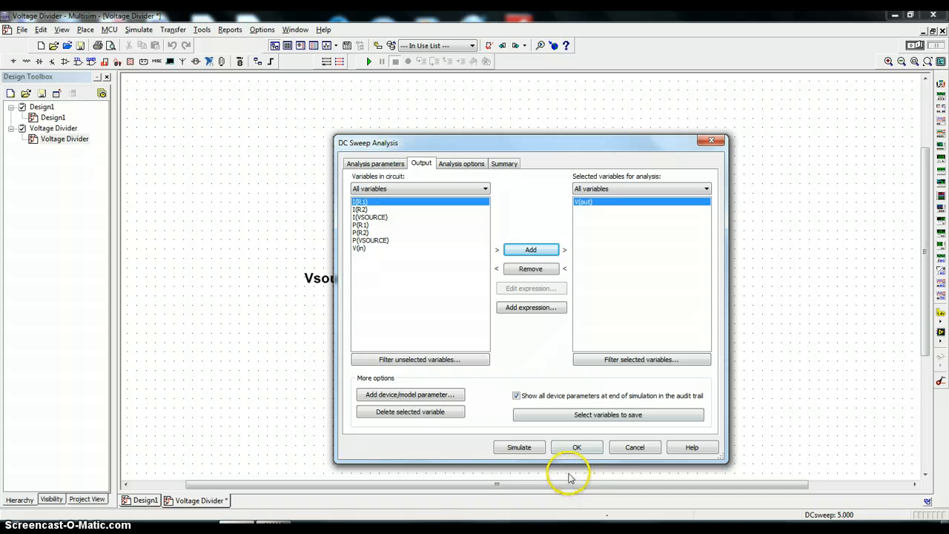
left_click(517, 452)
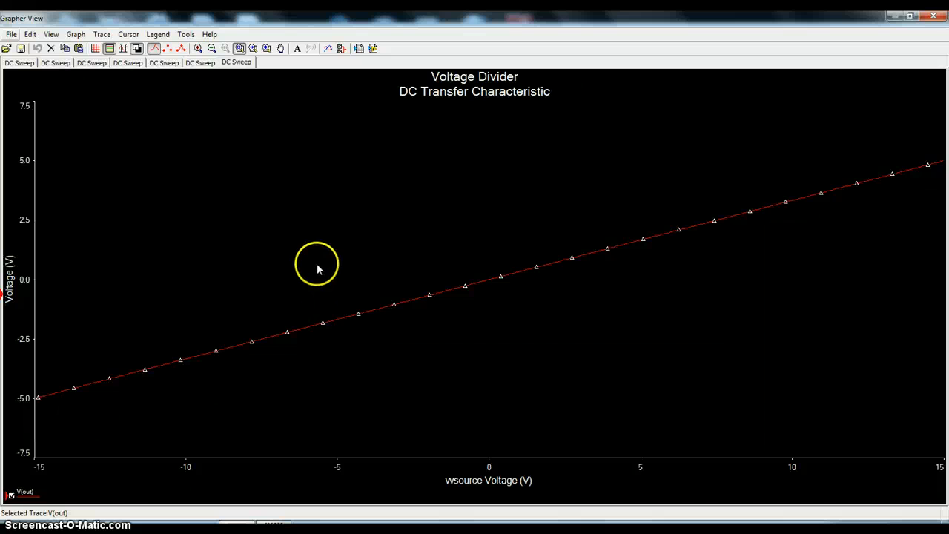
Step: Switch the DC transfer graph to a white background and back to the black background
left_click(74, 34)
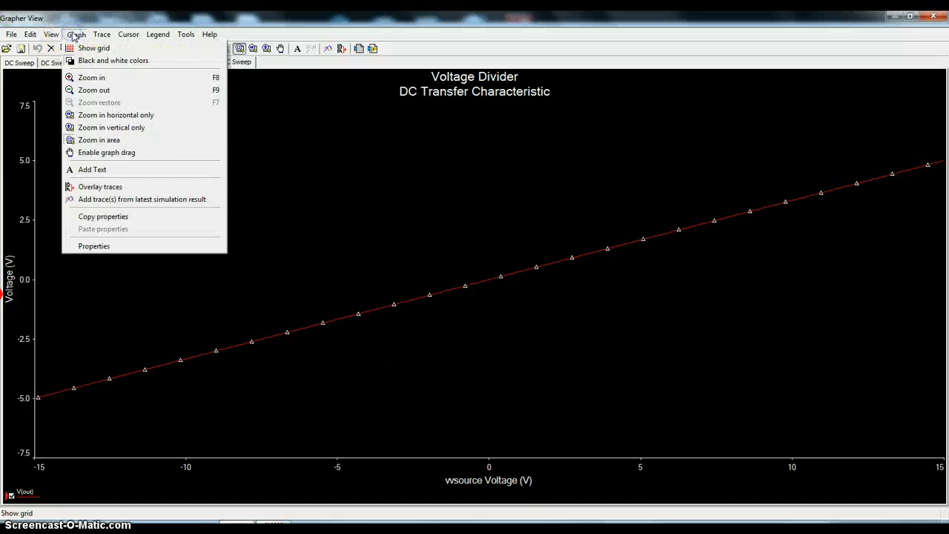
left_click(98, 61)
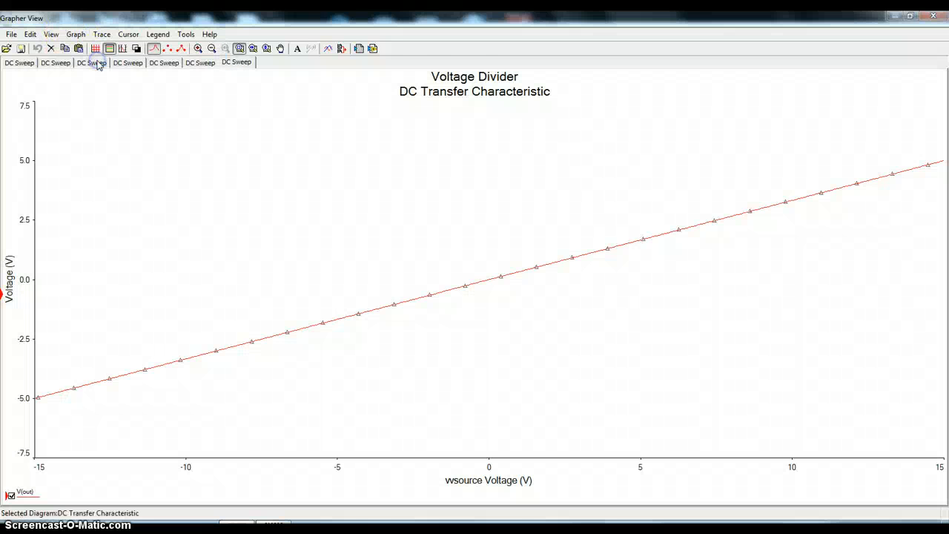
left_click(74, 34)
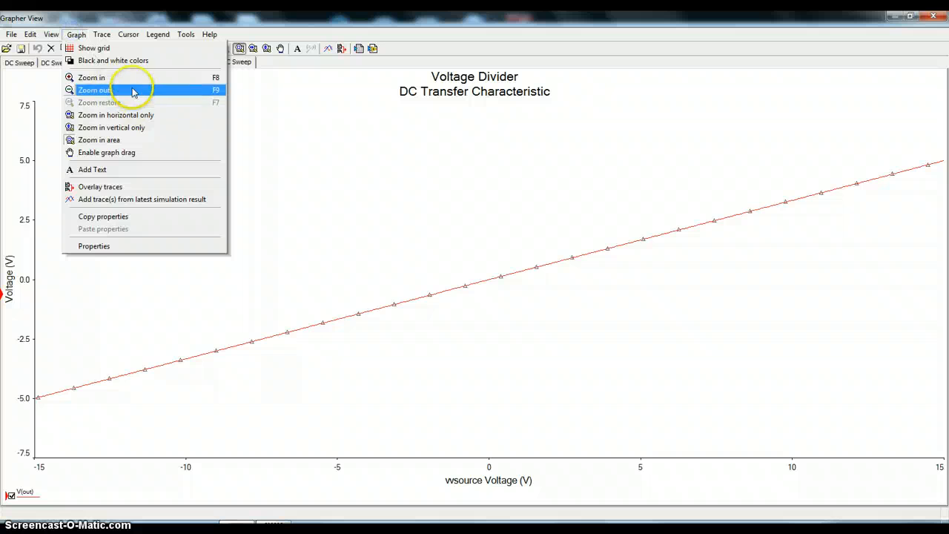
left_click(74, 34)
left_click(74, 34)
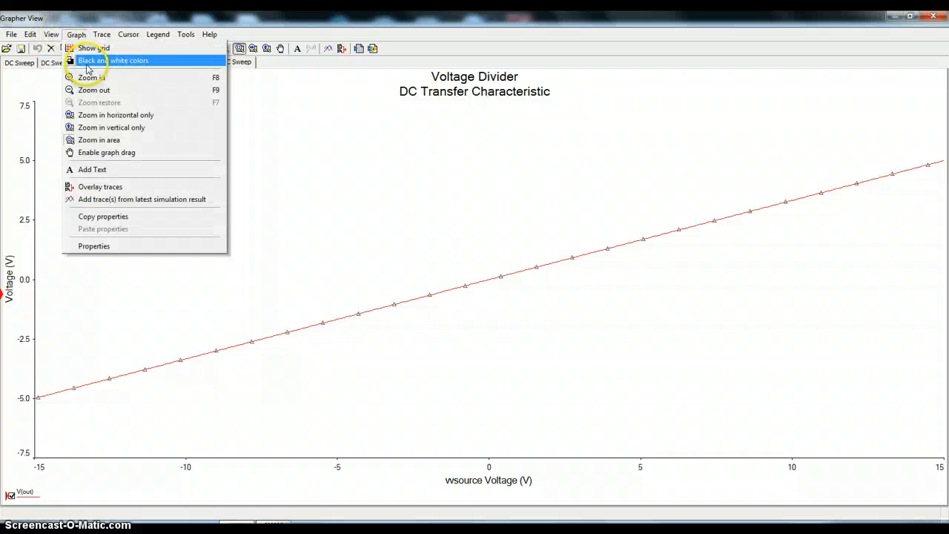
left_click(87, 63)
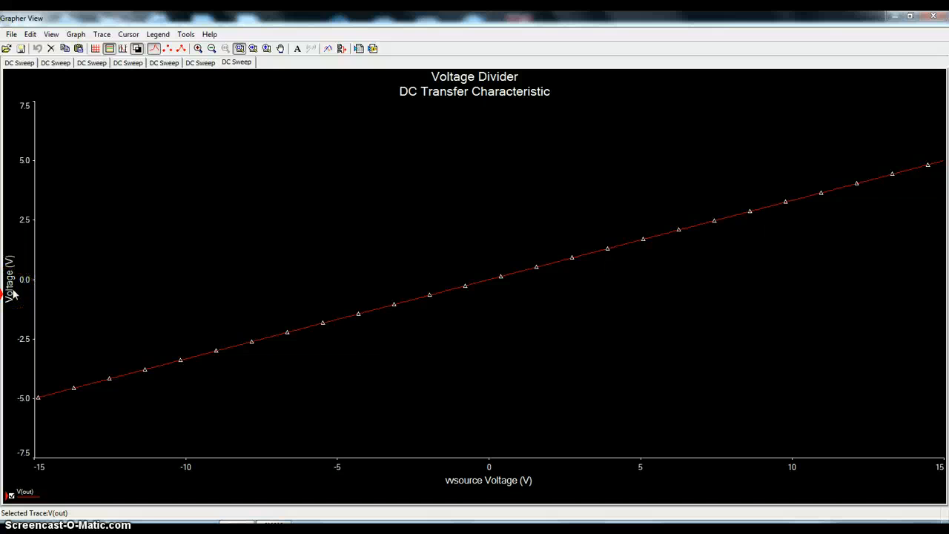
Step: Show the grid on the V(out) DC transfer characteristic graph
left_click(25, 495)
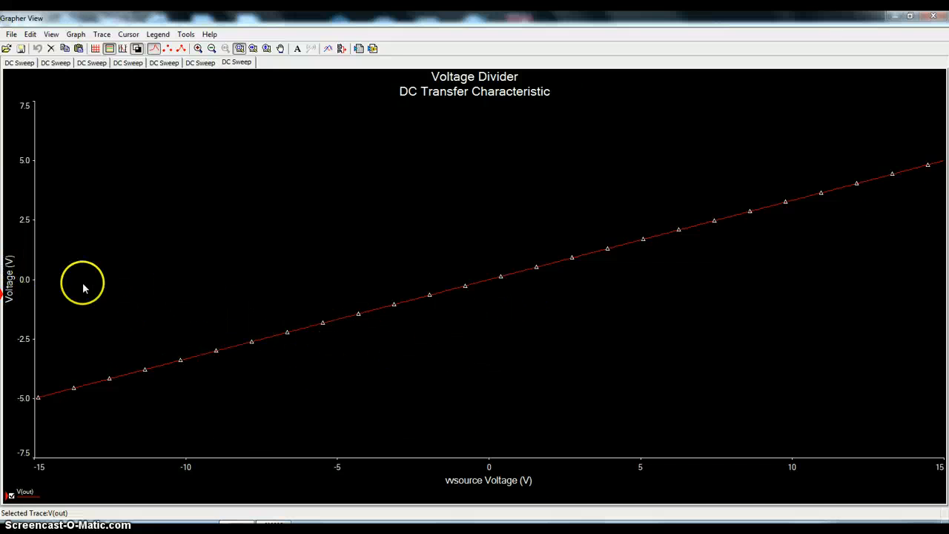
left_click(96, 49)
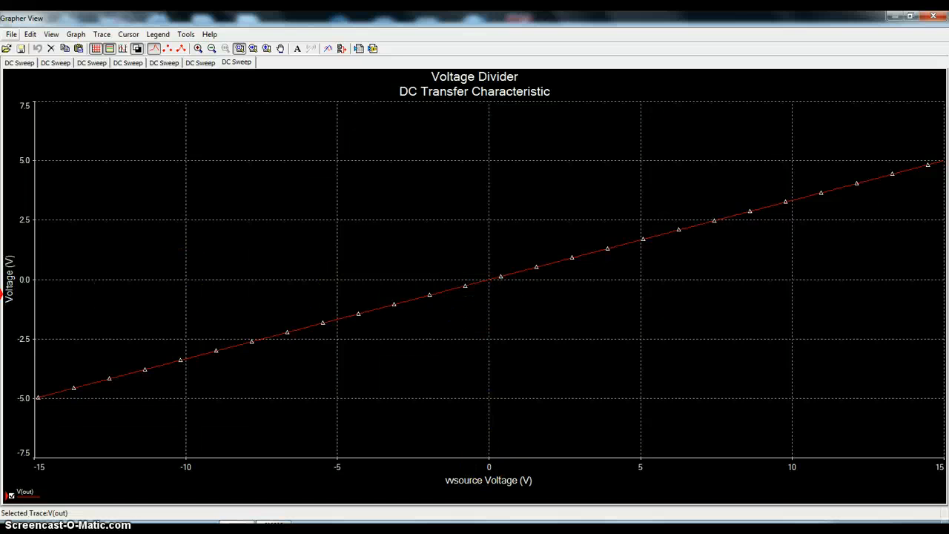
left_click(488, 282)
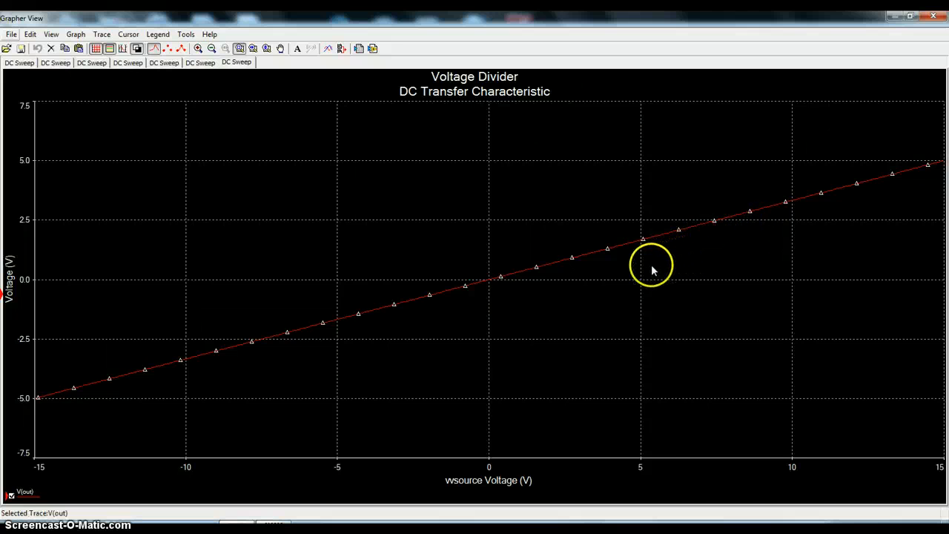
Step: Display the graph cursors and place cursor 2 at 15 V to measure the V(out) slope across the full sweep
left_click(123, 48)
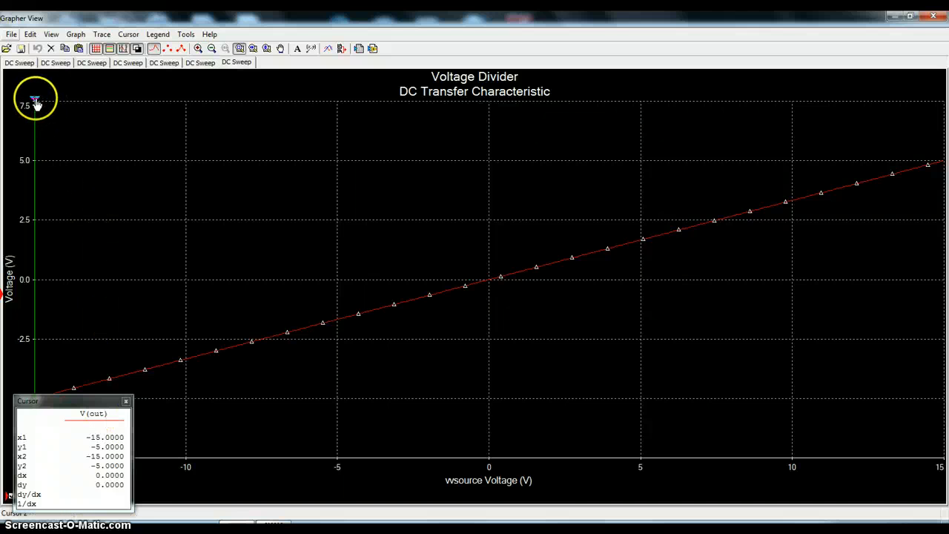
left_click_drag(34, 103, 67, 104)
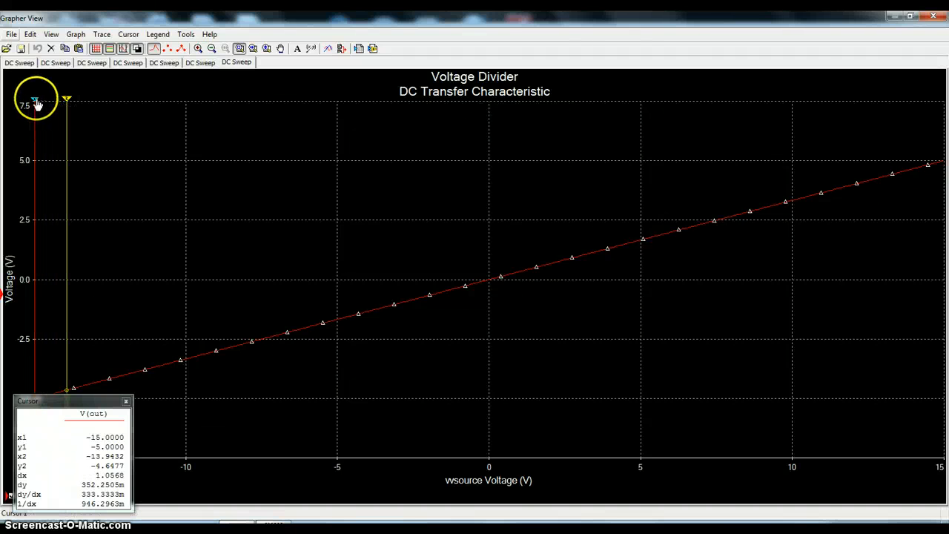
left_click_drag(32, 104, 251, 114)
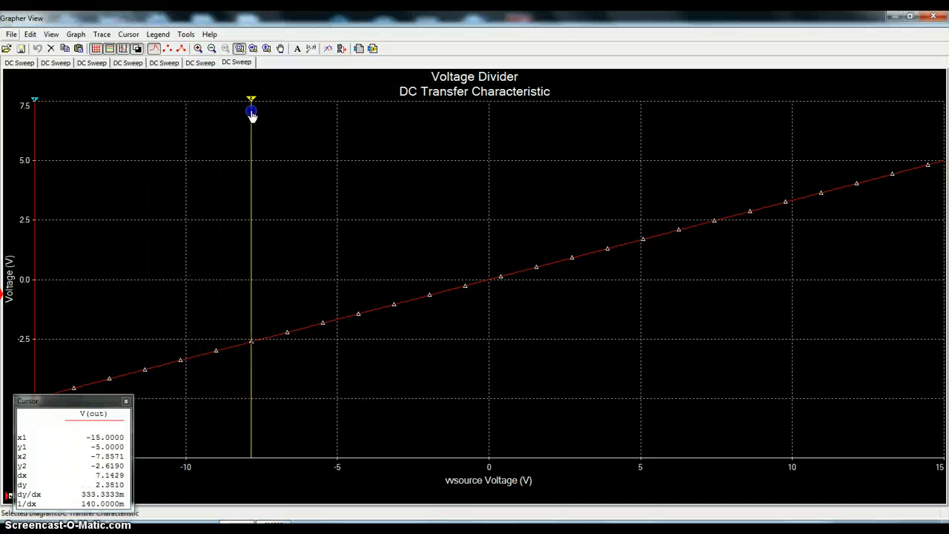
left_click_drag(251, 112, 946, 132)
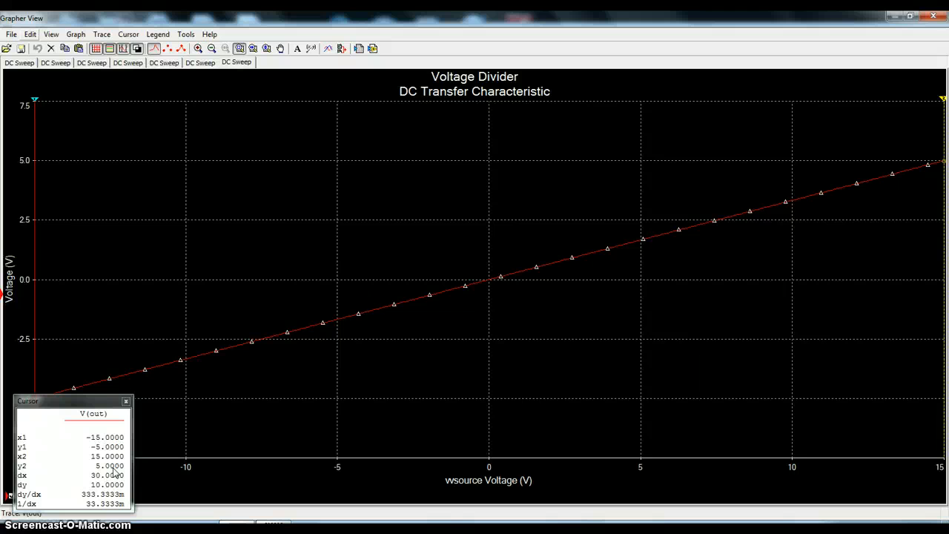
Step: Check the slope with cursor 1 at about -10 V, return it to -15 V and hide the cursors
left_click(35, 104)
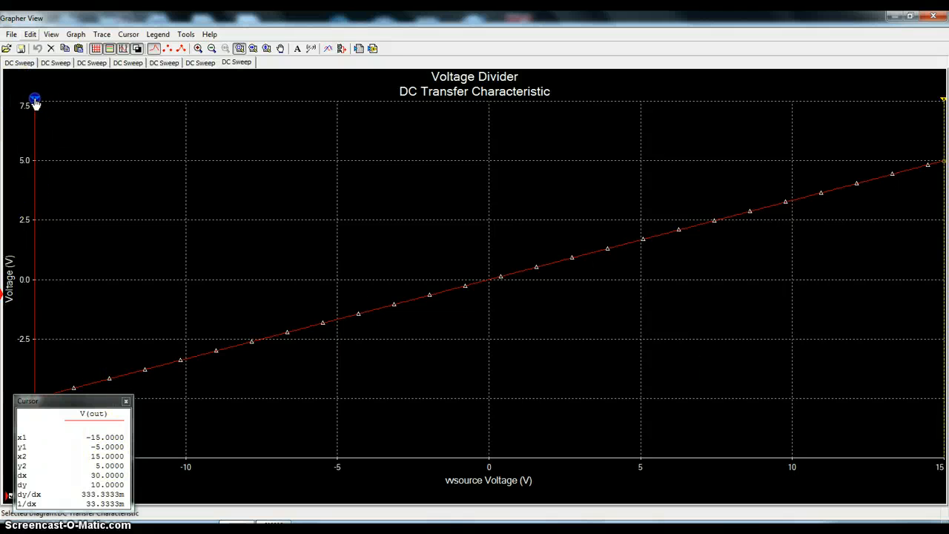
left_click_drag(35, 104, 187, 108)
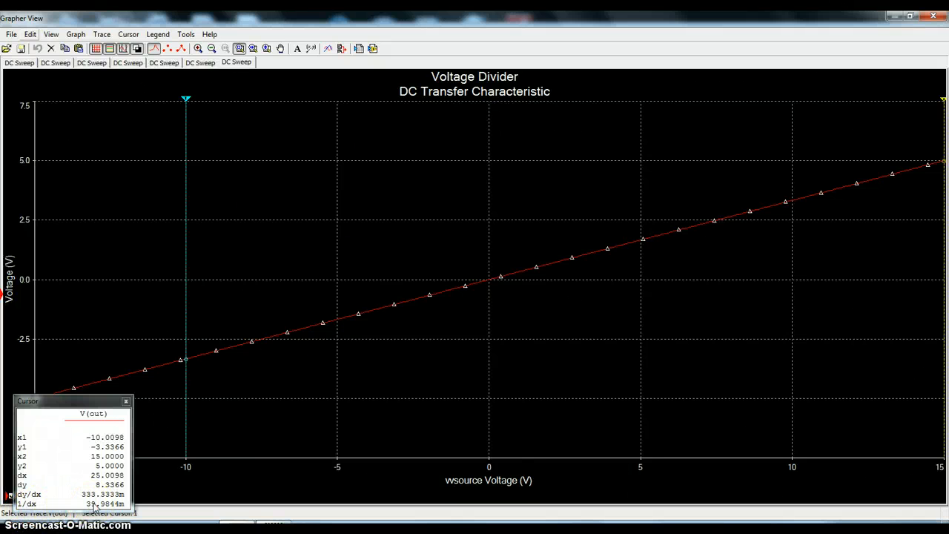
left_click(187, 100)
left_click_drag(187, 100, 29, 100)
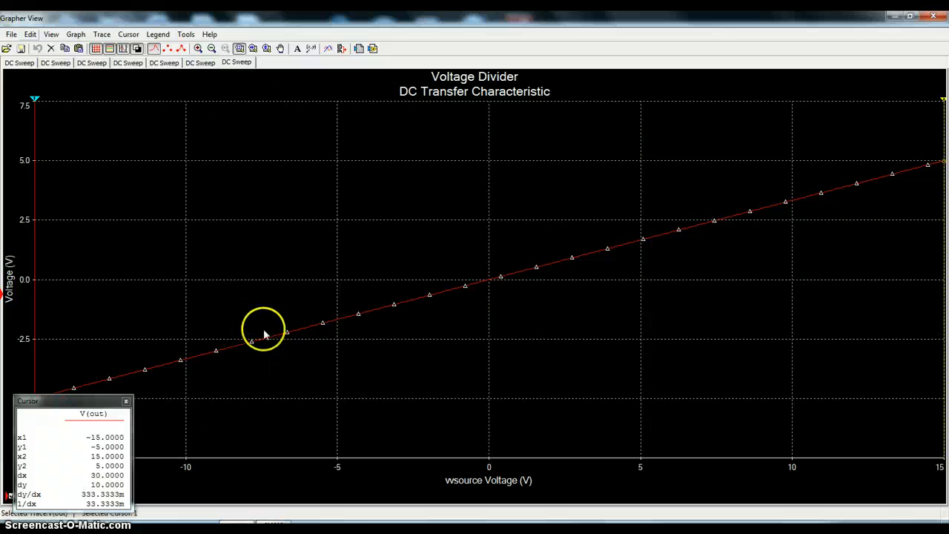
left_click(372, 351)
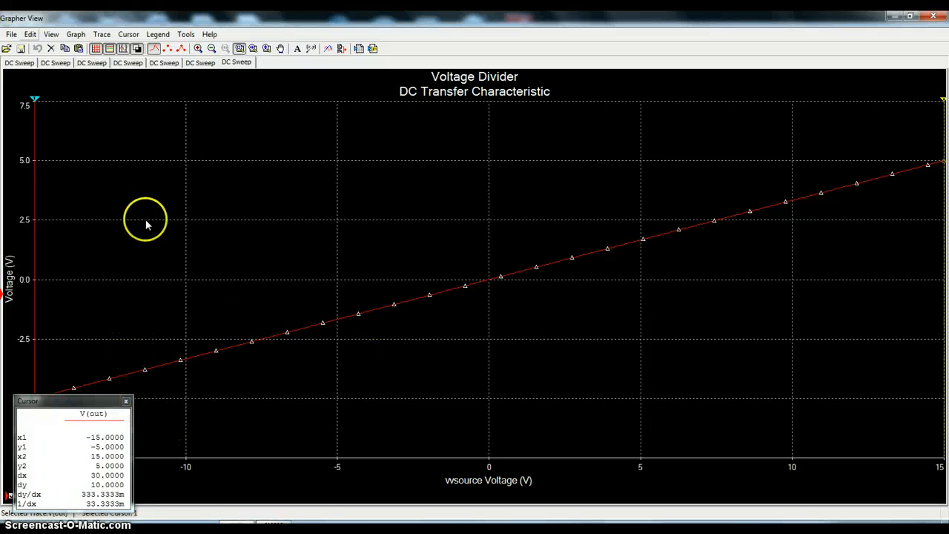
left_click(123, 48)
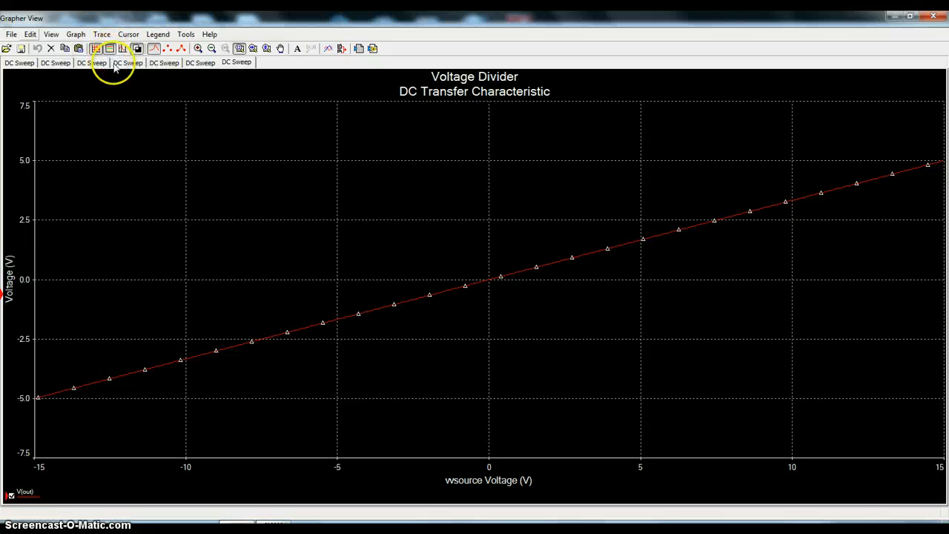
Step: Copy the V(out) DC transfer characteristic graph to the clipboard
left_click(117, 110)
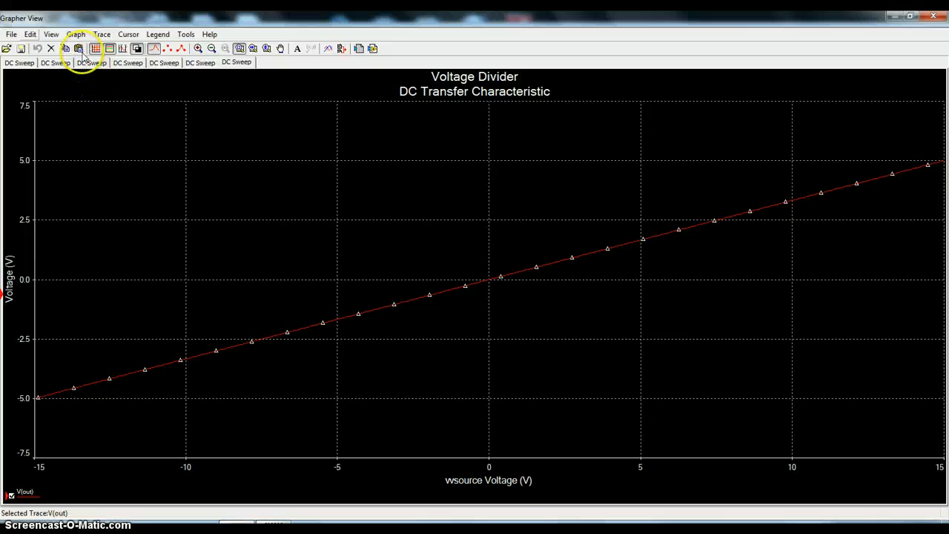
left_click(30, 36)
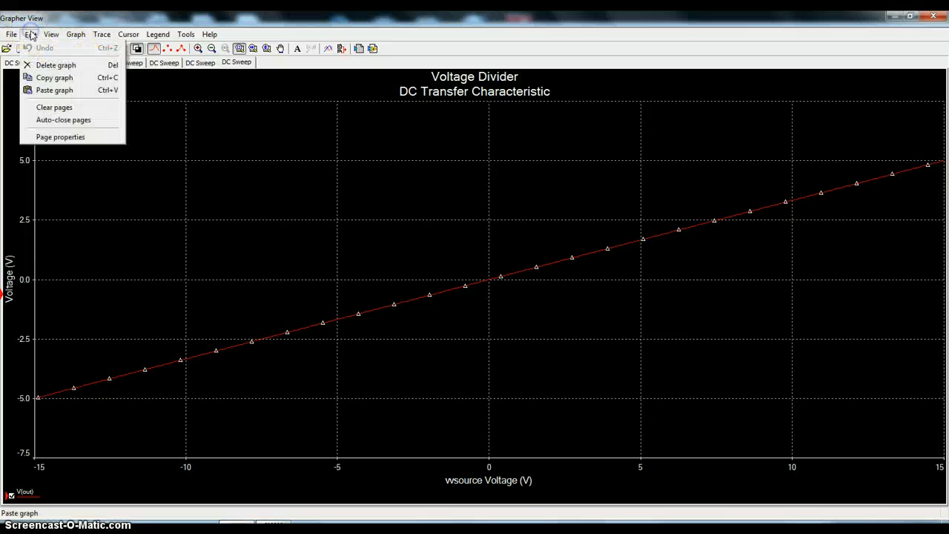
left_click(50, 78)
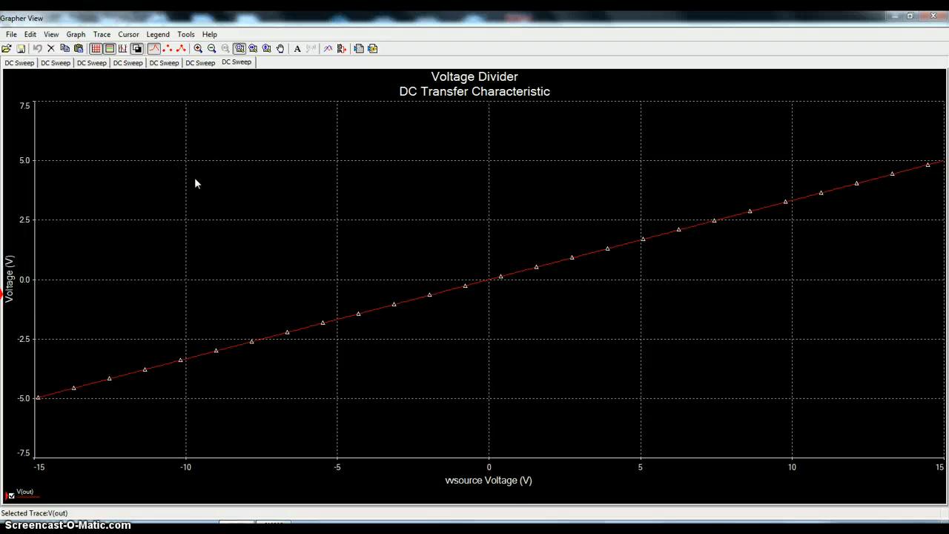
Step: Increase the line width of the V(out) trace in the graph properties and apply the change
left_click(408, 301)
left_click(409, 301)
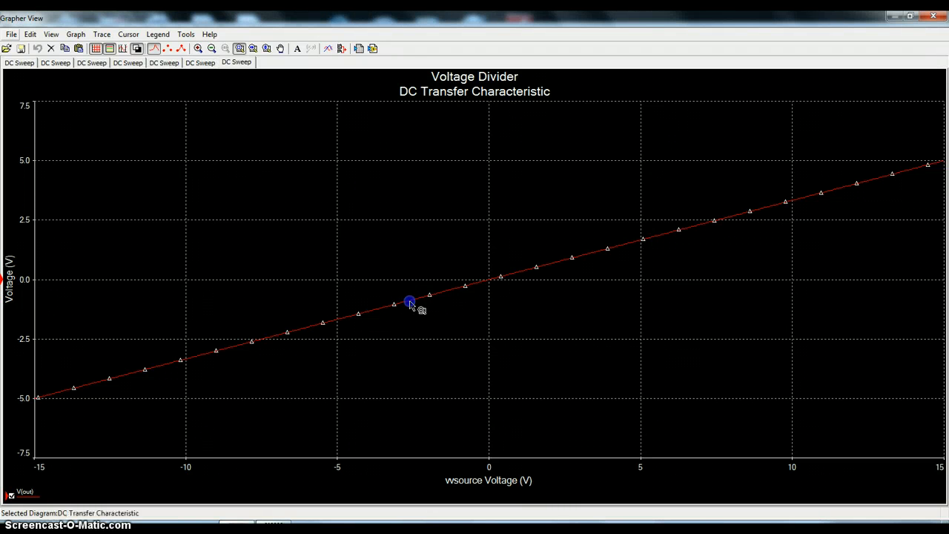
right_click(409, 301)
left_click(416, 310)
left_click(387, 308)
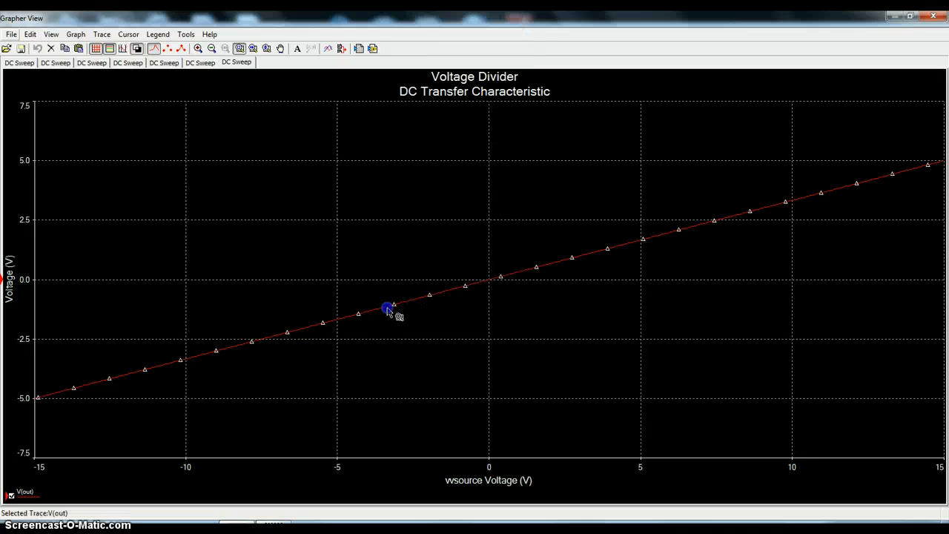
left_click(385, 304)
left_click(386, 304)
left_click(384, 306)
right_click(384, 310)
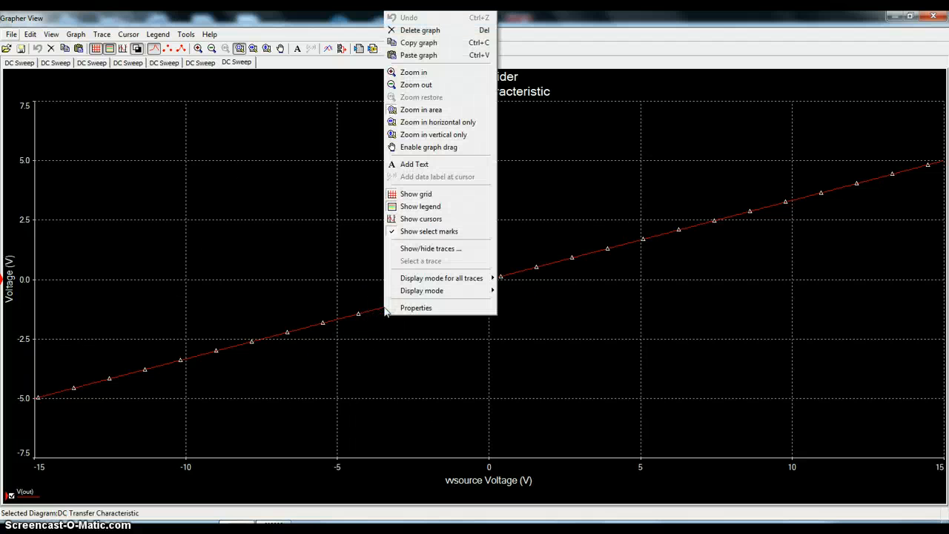
left_click(407, 310)
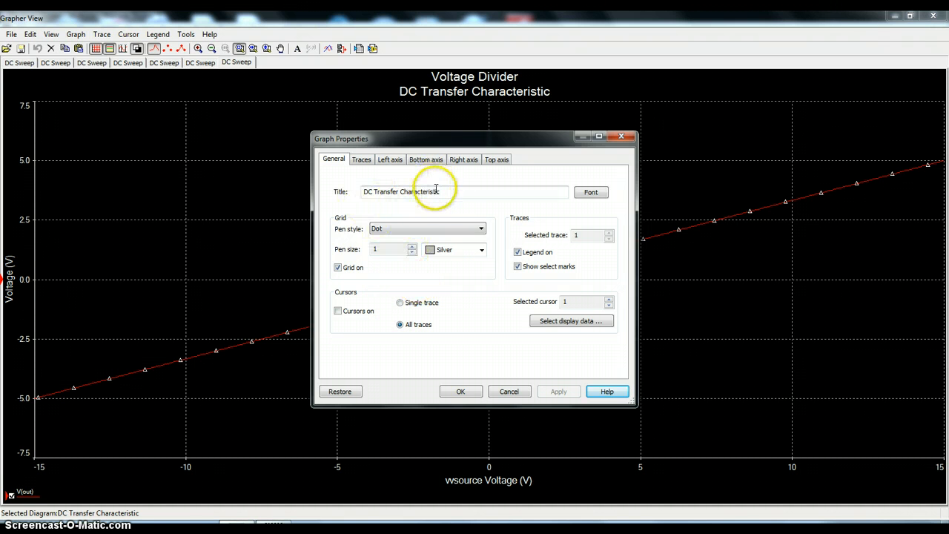
left_click(363, 160)
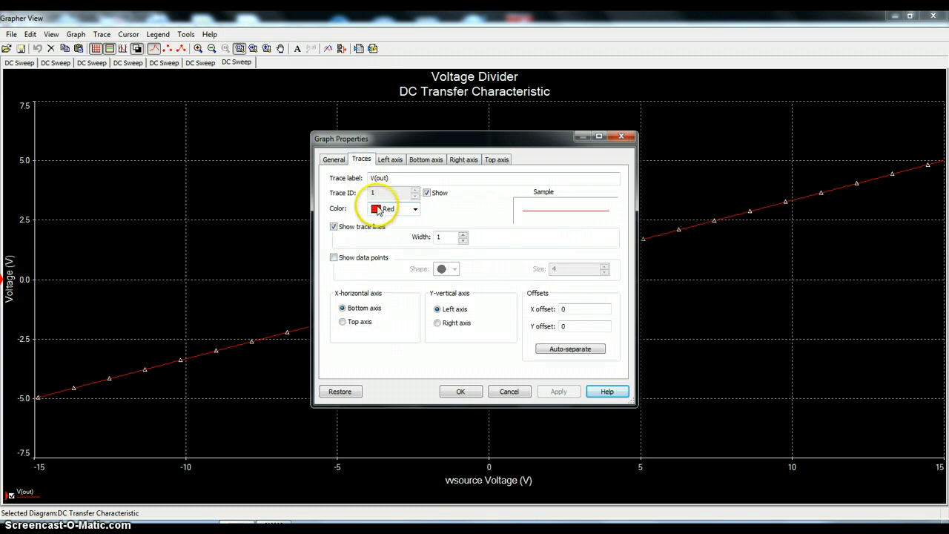
left_click(462, 235)
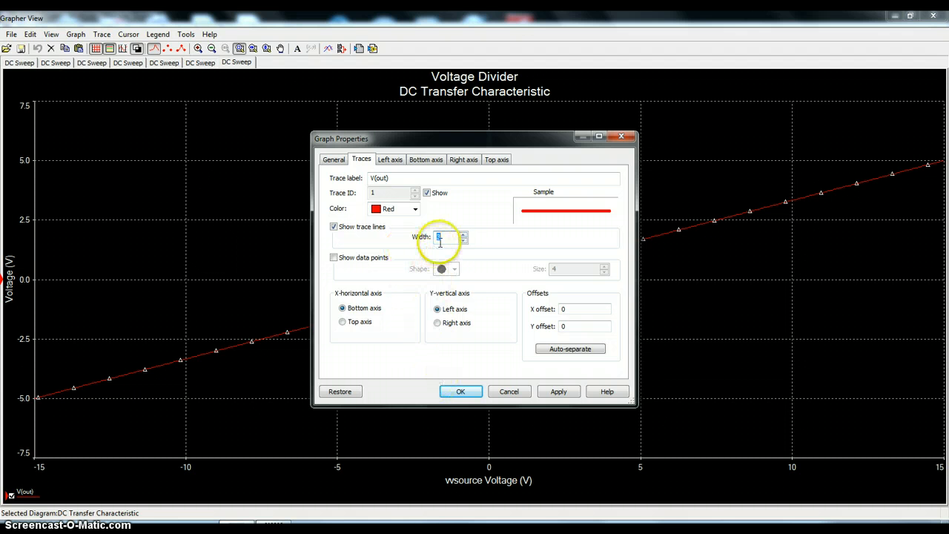
left_click(456, 392)
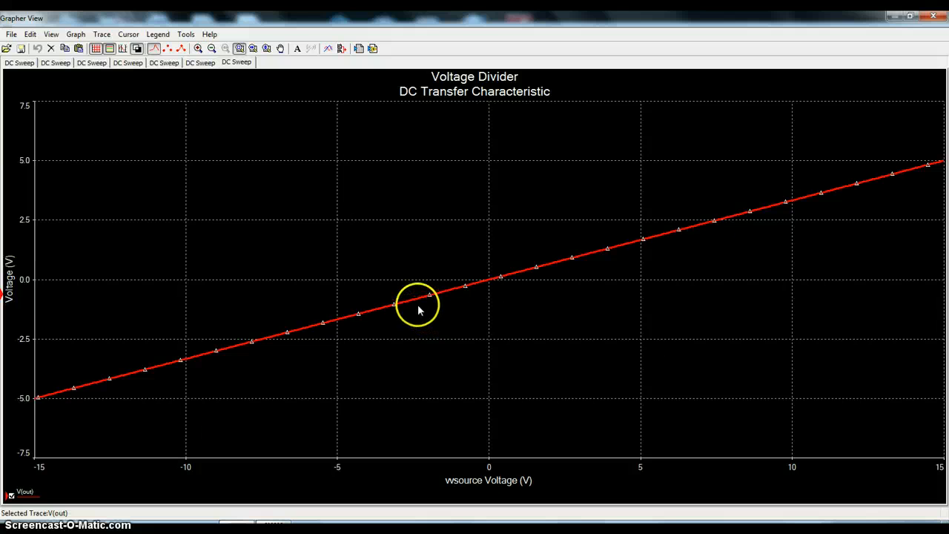
Step: Review the label, scale, range and division settings of the graph's left, bottom, right and top axes, then close the properties
left_click(414, 300)
right_click(414, 300)
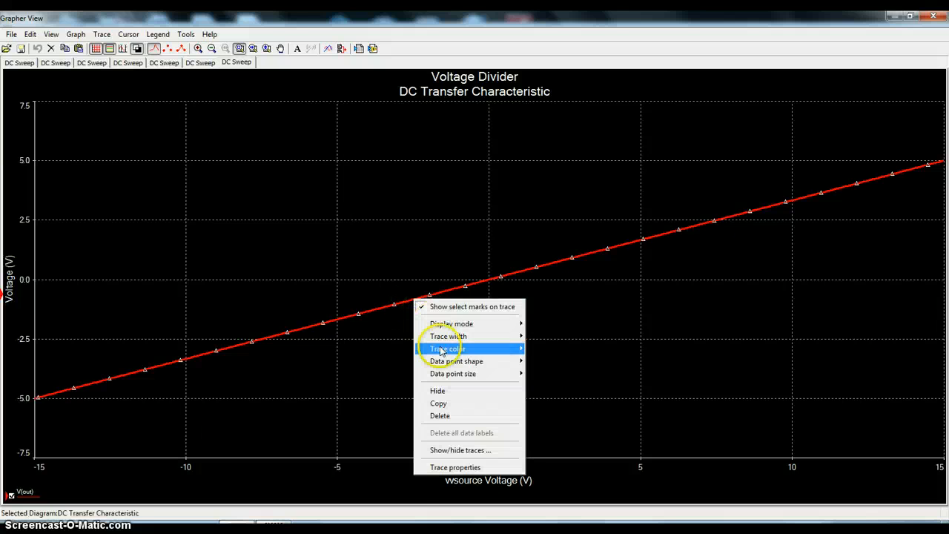
left_click(442, 468)
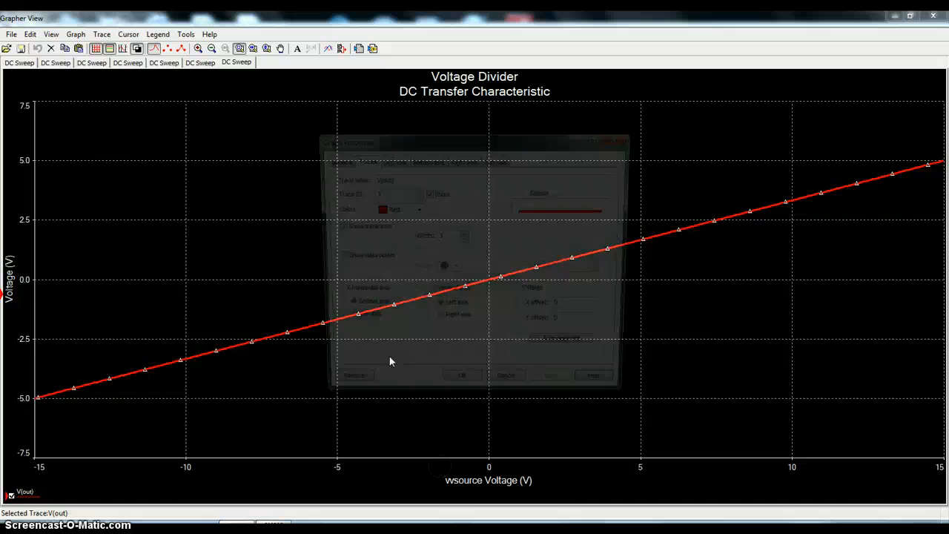
left_click(389, 161)
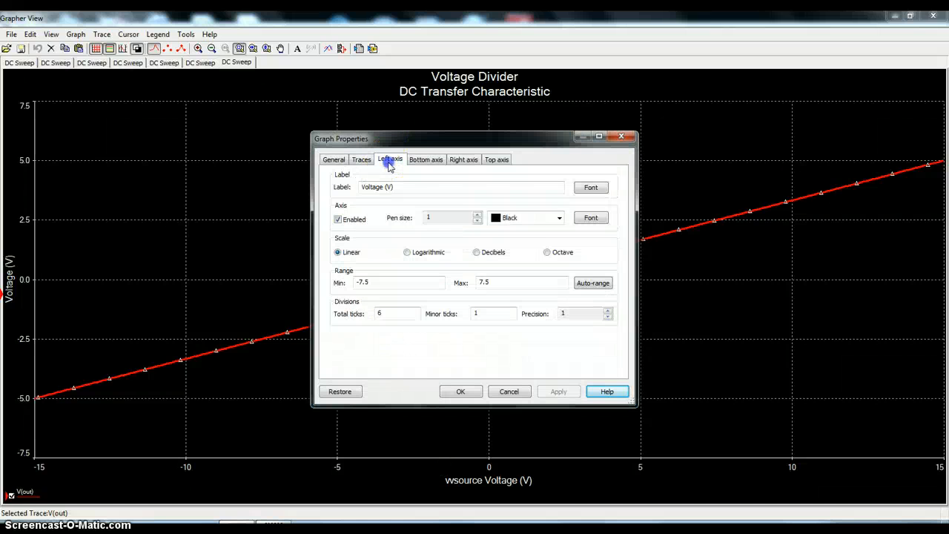
left_click(375, 188)
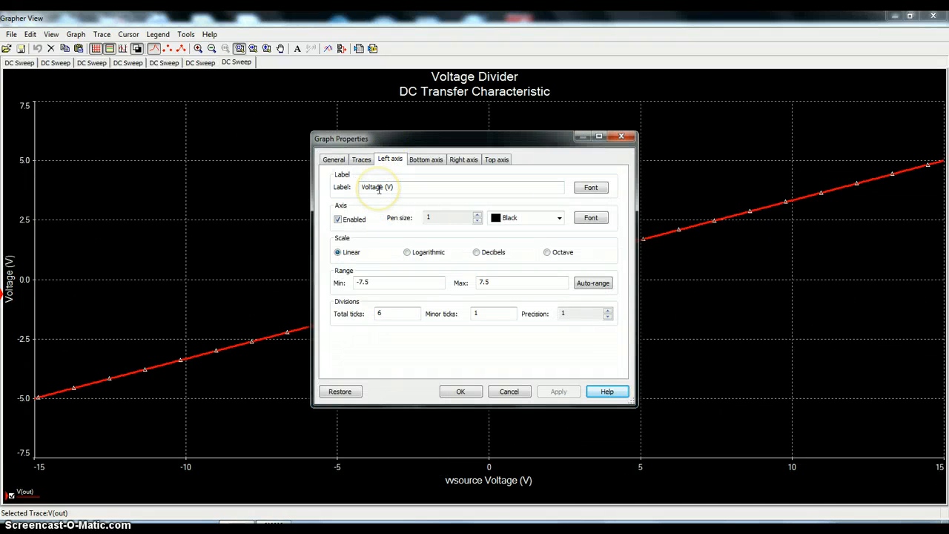
left_click(426, 159)
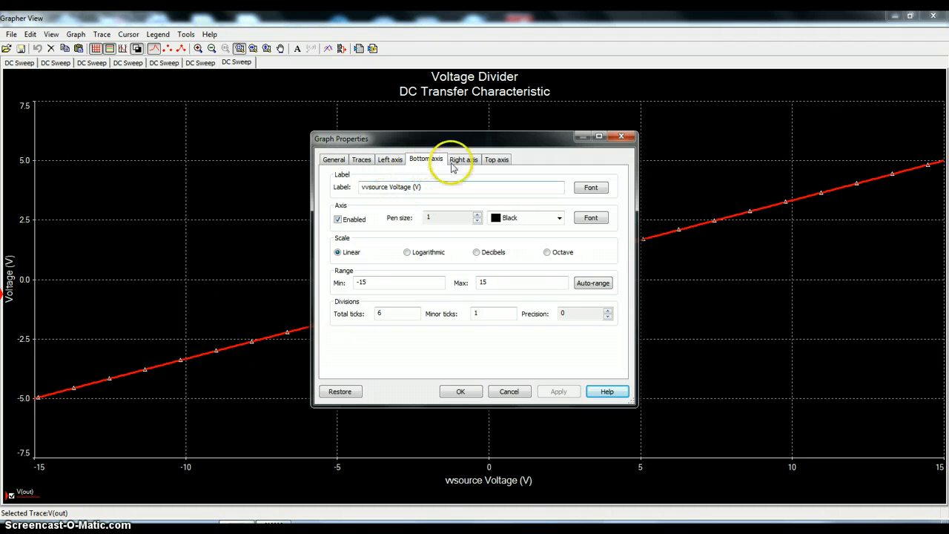
left_click(460, 161)
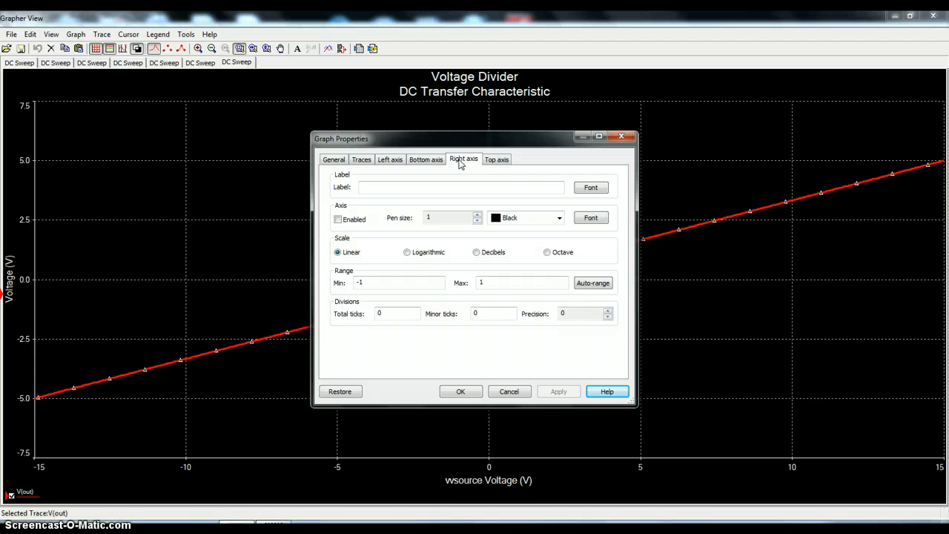
left_click(496, 161)
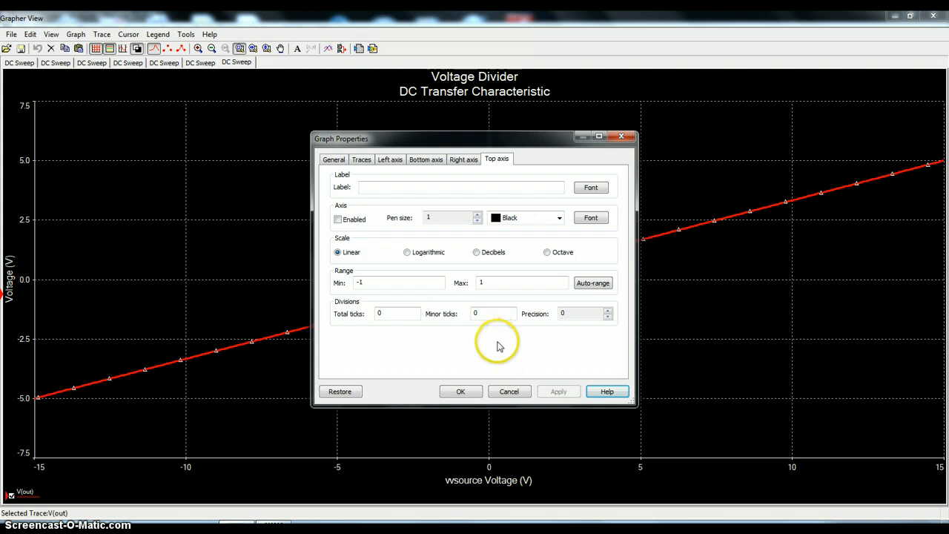
left_click(460, 390)
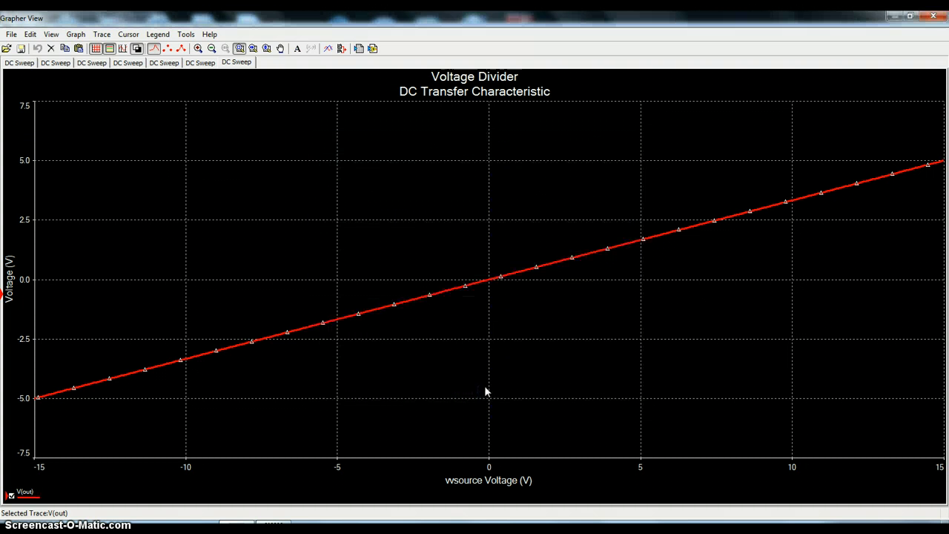